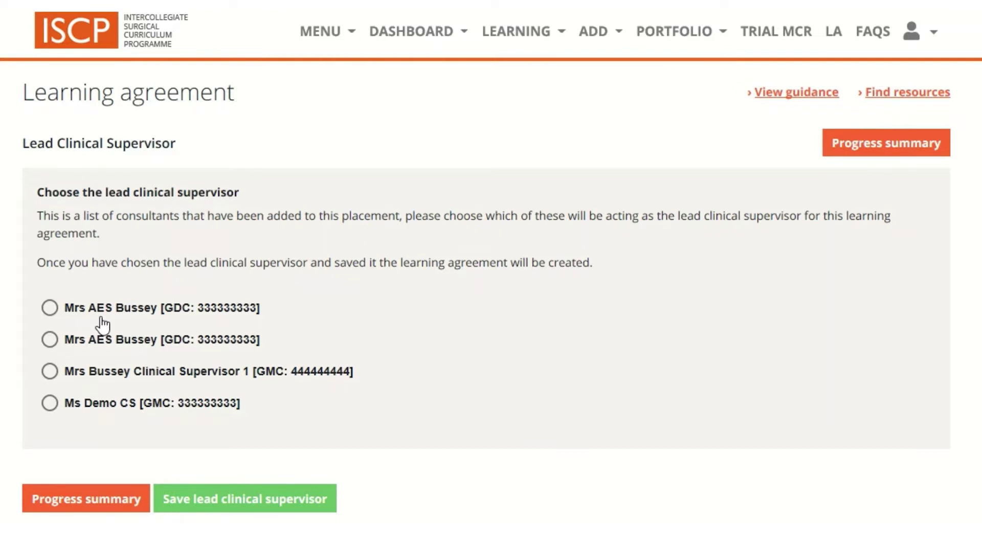
Choose the consultant listed as Clinical Supervisor 1 as lead clinical supervisor, and check the Lead CS history before returning to the progress summary.
{"action": "left_click", "coordinate": [67, 377]}
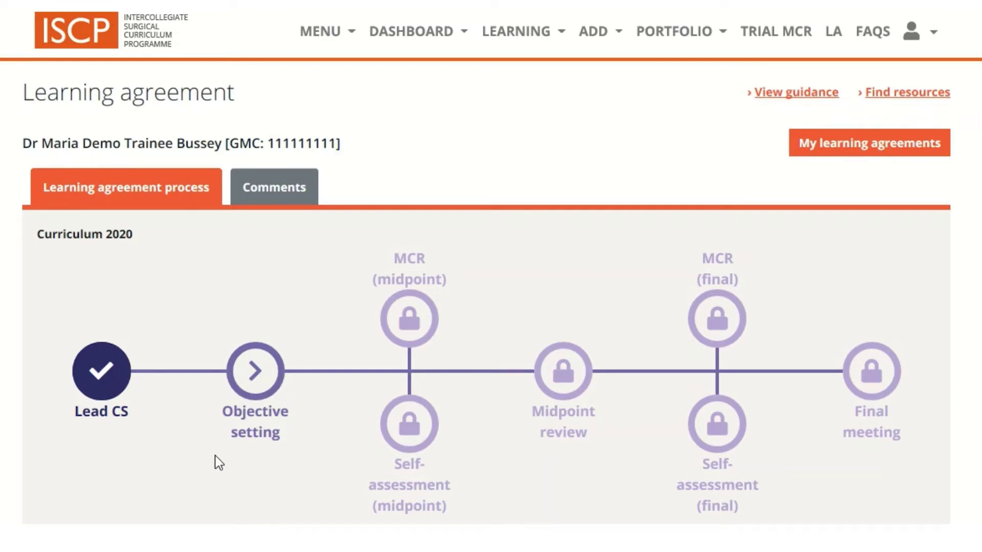
{"action": "left_click", "coordinate": [105, 394]}
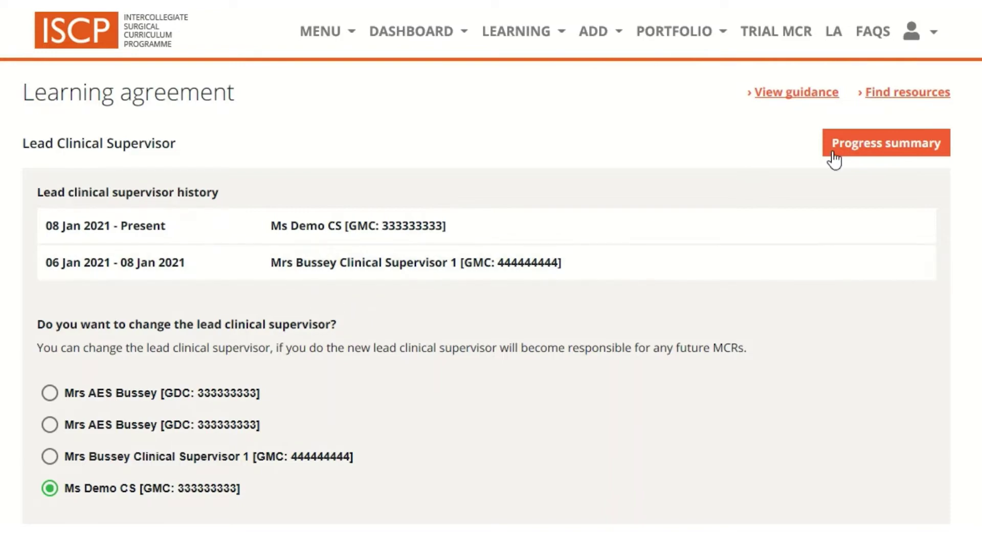
{"action": "left_click", "coordinate": [861, 155]}
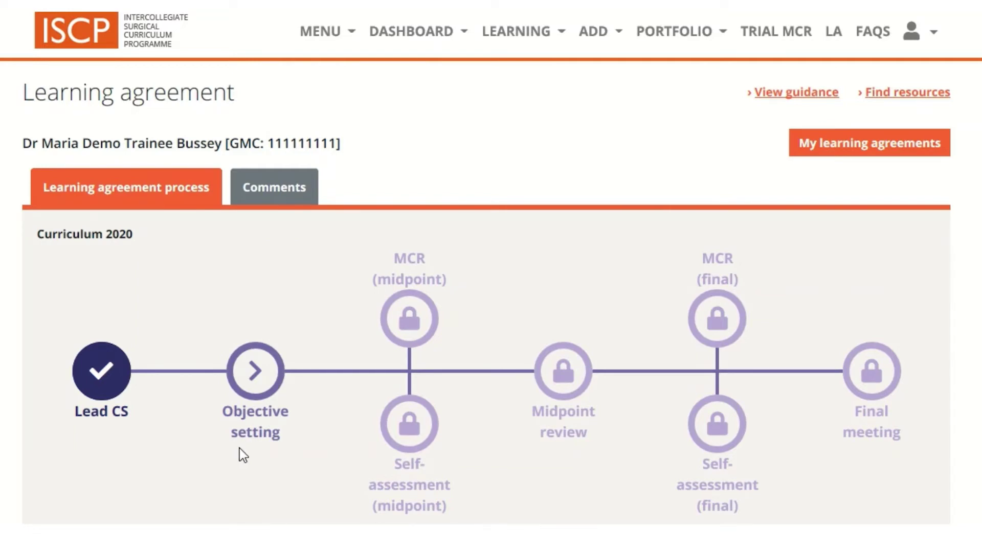
Open the objective setting stage and set the date of meeting to 8th January 2021.
{"action": "left_click", "coordinate": [252, 380]}
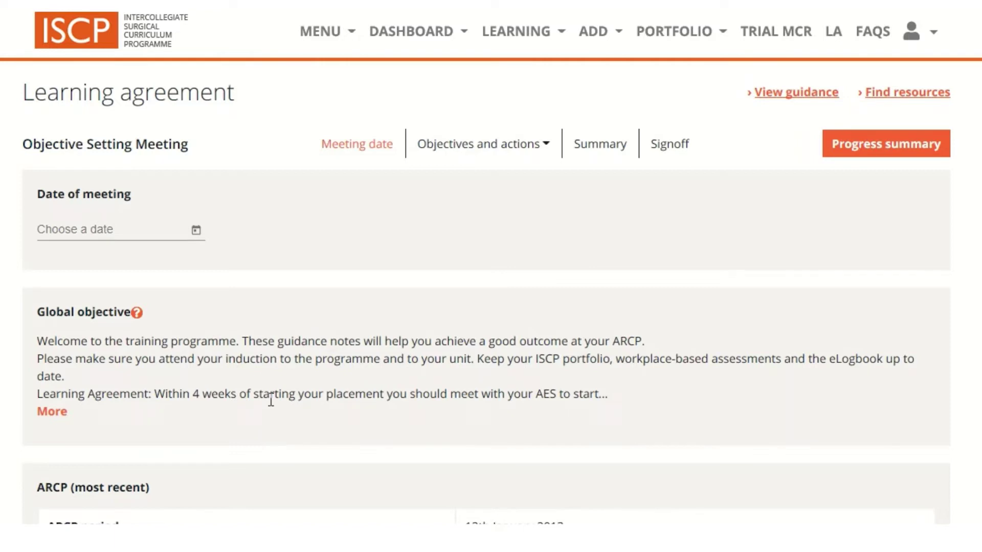
{"action": "left_click", "coordinate": [196, 231]}
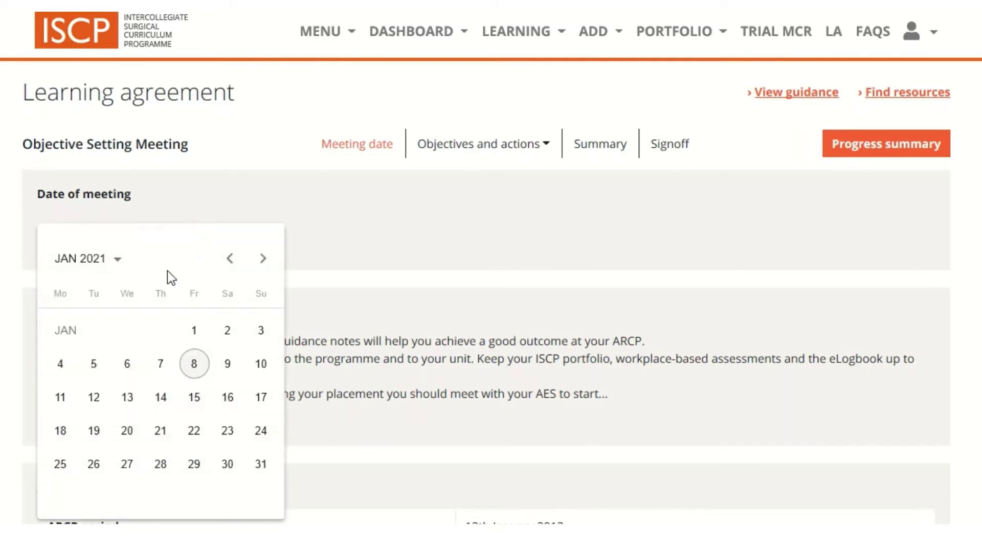
{"action": "left_click", "coordinate": [194, 364]}
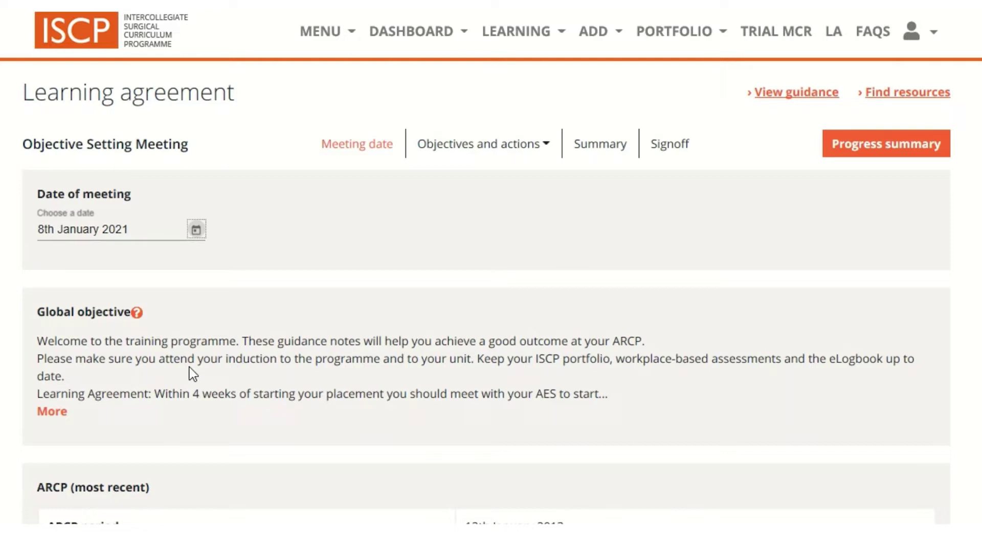
Expand the full global objective text and review it together with the most recent ARCP details.
{"action": "left_click", "coordinate": [51, 411]}
{"action": "scroll", "coordinate": [231, 389], "scroll_direction": "down", "scroll_amount": 4}
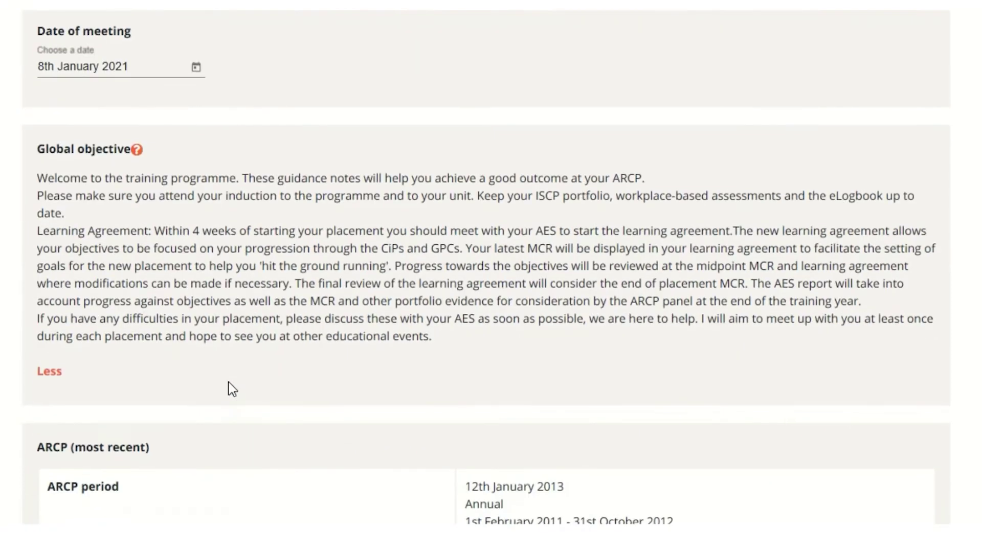
{"action": "scroll", "coordinate": [231, 389], "scroll_direction": "down", "scroll_amount": 3}
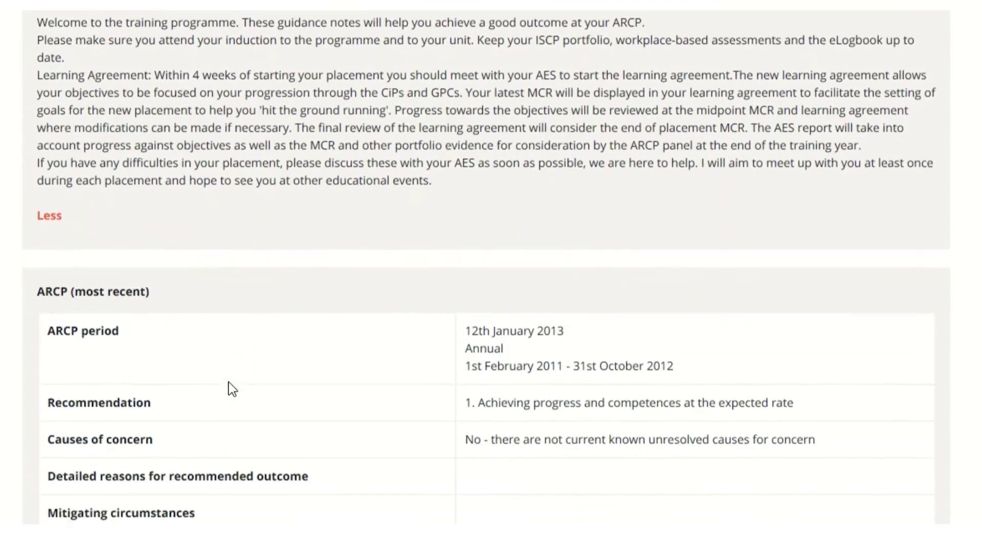
{"action": "scroll", "coordinate": [231, 389], "scroll_direction": "down", "scroll_amount": 1}
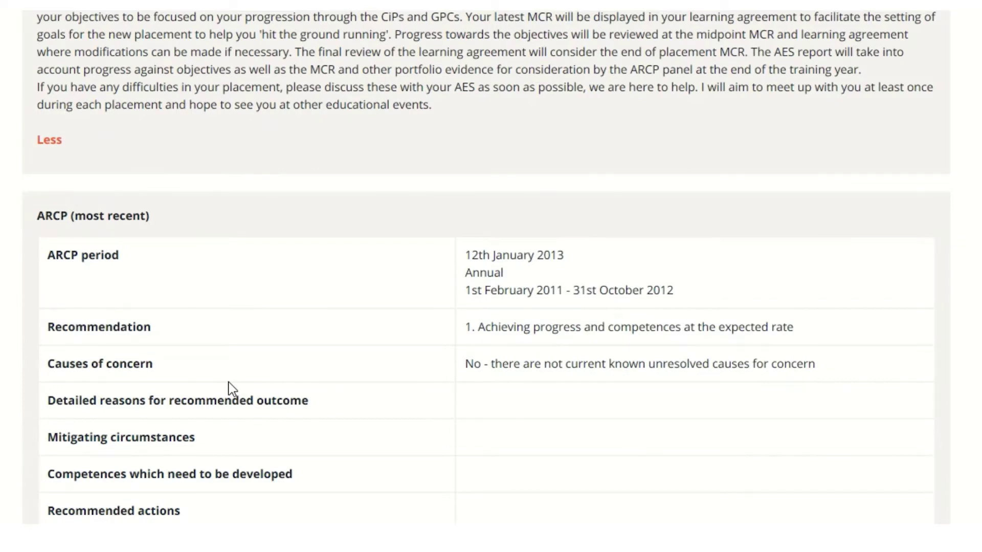
{"action": "scroll", "coordinate": [228, 389], "scroll_direction": "down", "scroll_amount": 4}
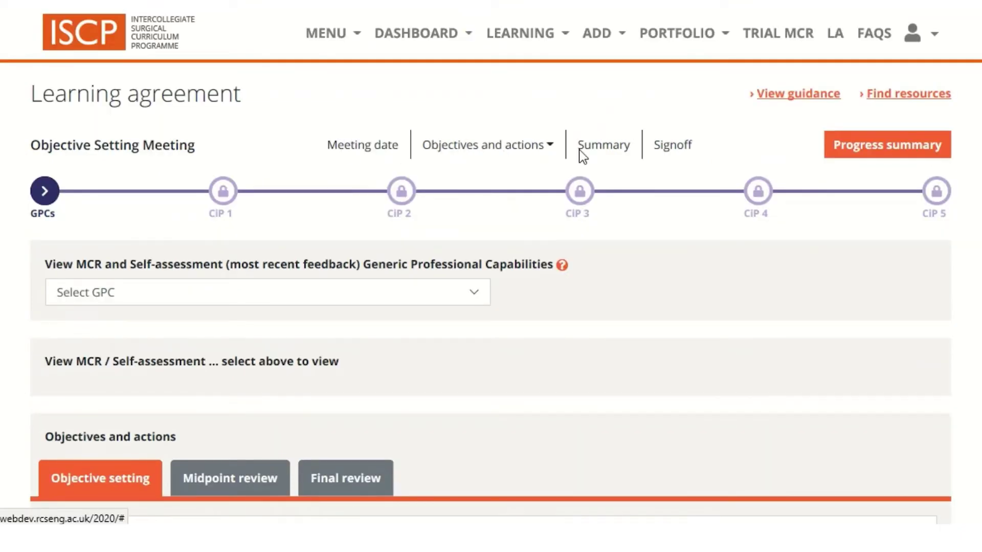
Check the list of objectives and actions sections, and show the MCR and self-assessment feedback for "GPCs - Areas for development".
{"action": "left_click", "coordinate": [552, 149]}
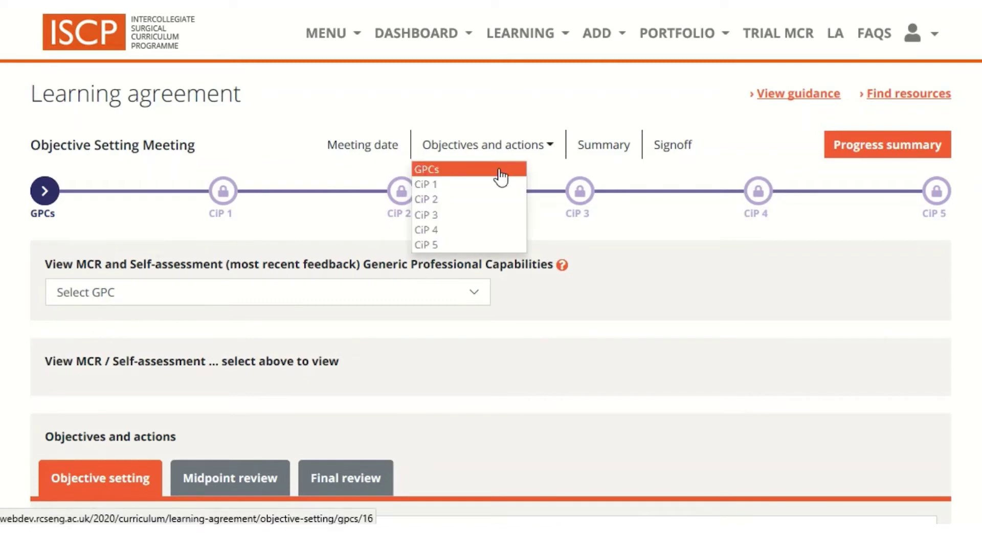
{"action": "left_click", "coordinate": [347, 235]}
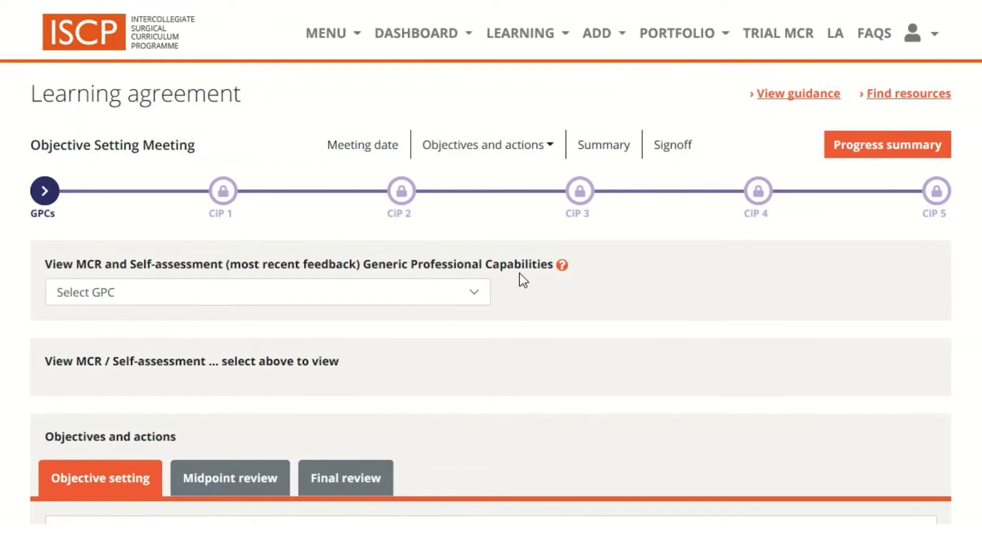
{"action": "left_click", "coordinate": [474, 293]}
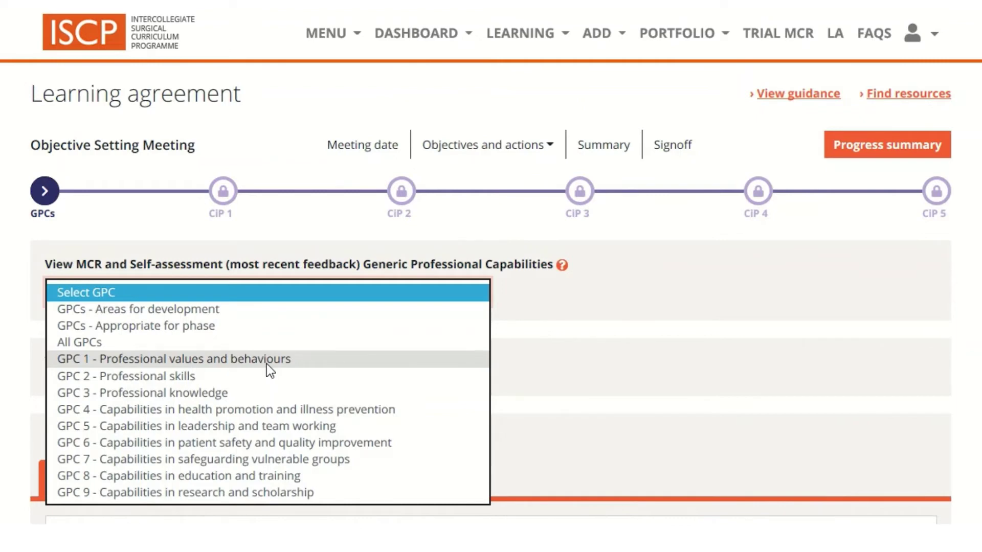
{"action": "left_click", "coordinate": [225, 309]}
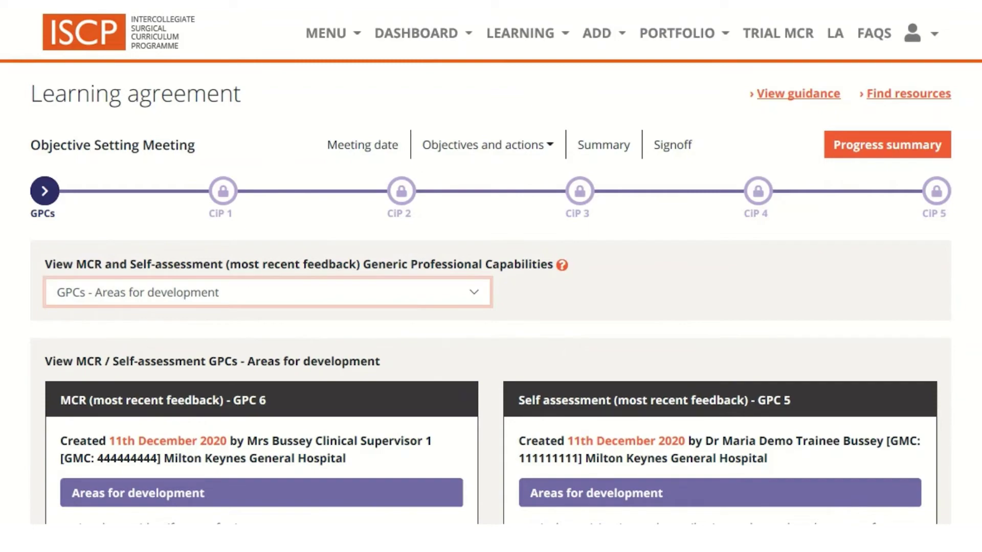
Word the GPC objective as "By end Sept - choose a quality improvement project demonstrating", placed before the text on deploying quality improvement methods.
{"action": "scroll", "coordinate": [244, 263], "scroll_direction": "down", "scroll_amount": 6}
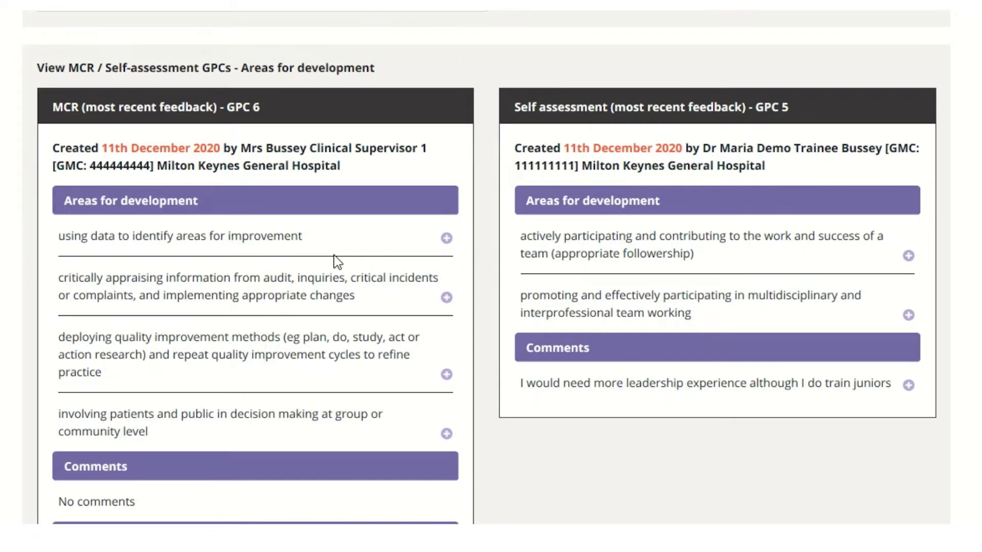
{"action": "scroll", "coordinate": [338, 261], "scroll_direction": "down", "scroll_amount": 1}
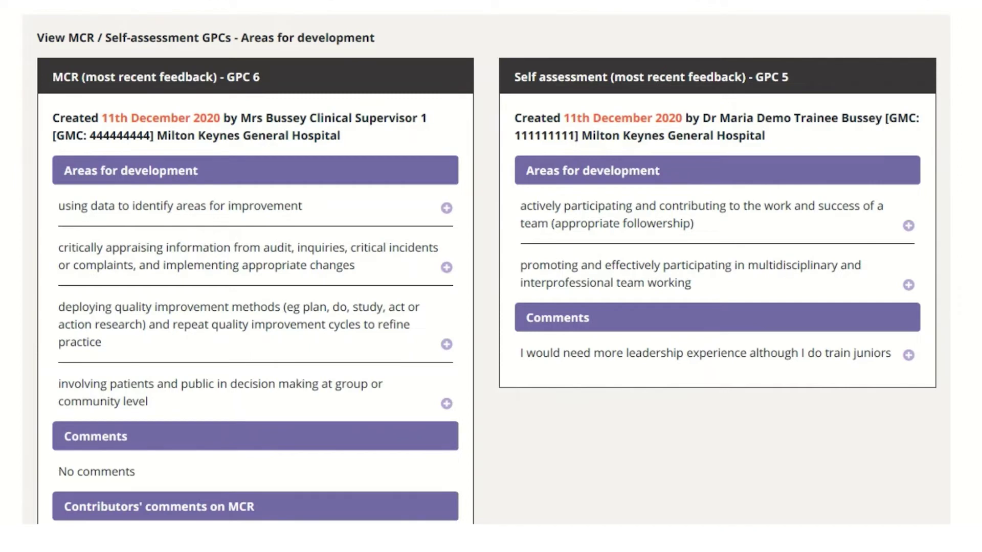
{"action": "scroll", "coordinate": [129, 139], "scroll_direction": "down", "scroll_amount": 1}
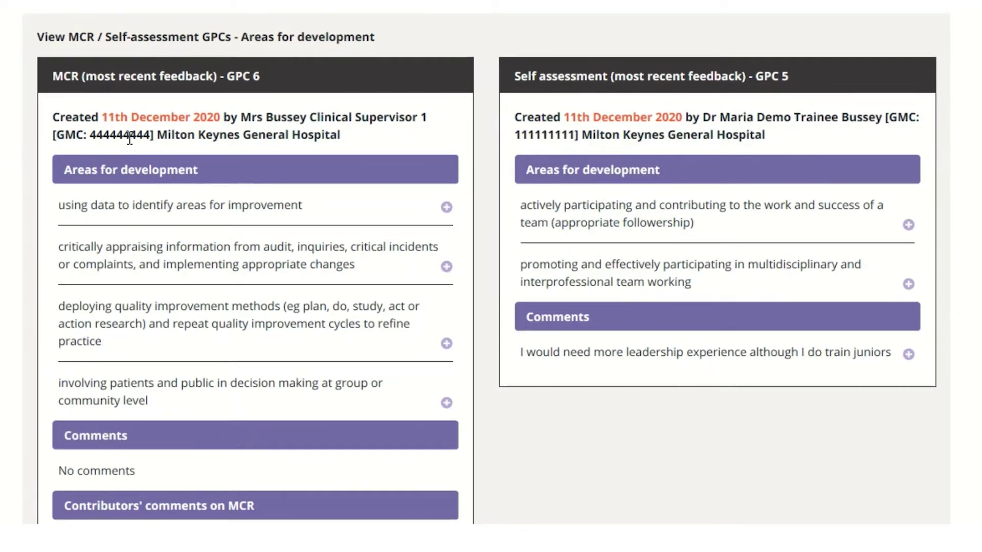
{"action": "scroll", "coordinate": [129, 139], "scroll_direction": "down", "scroll_amount": 7}
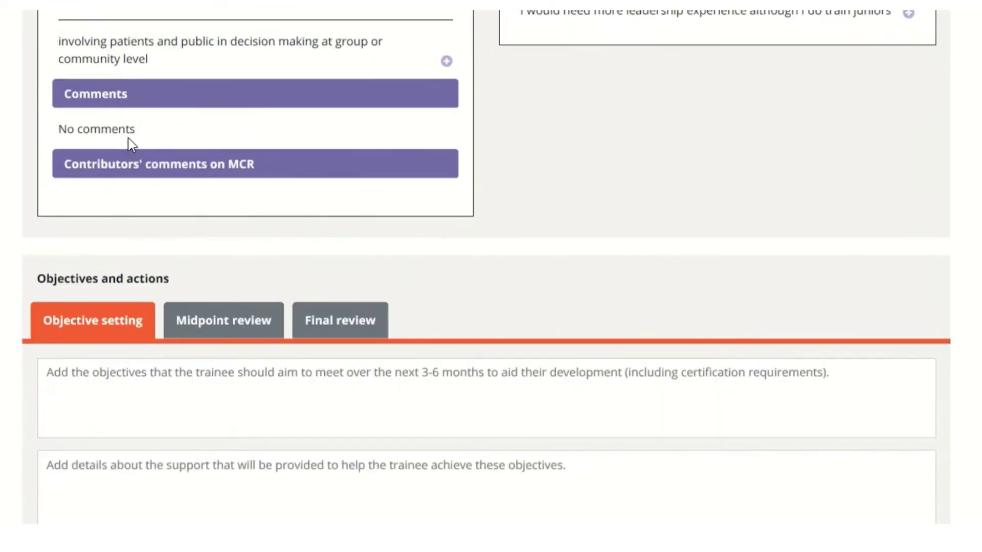
{"action": "scroll", "coordinate": [129, 139], "scroll_direction": "down", "scroll_amount": 4}
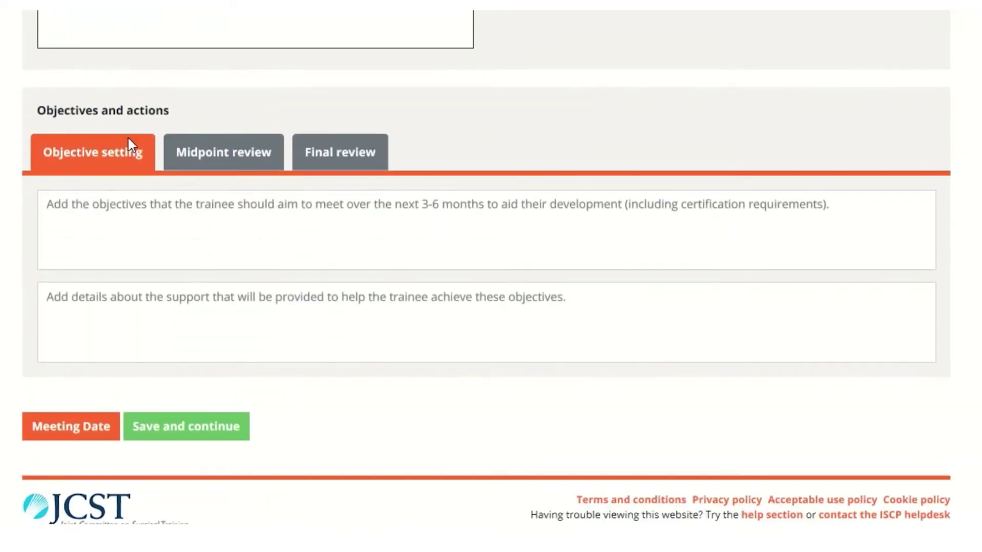
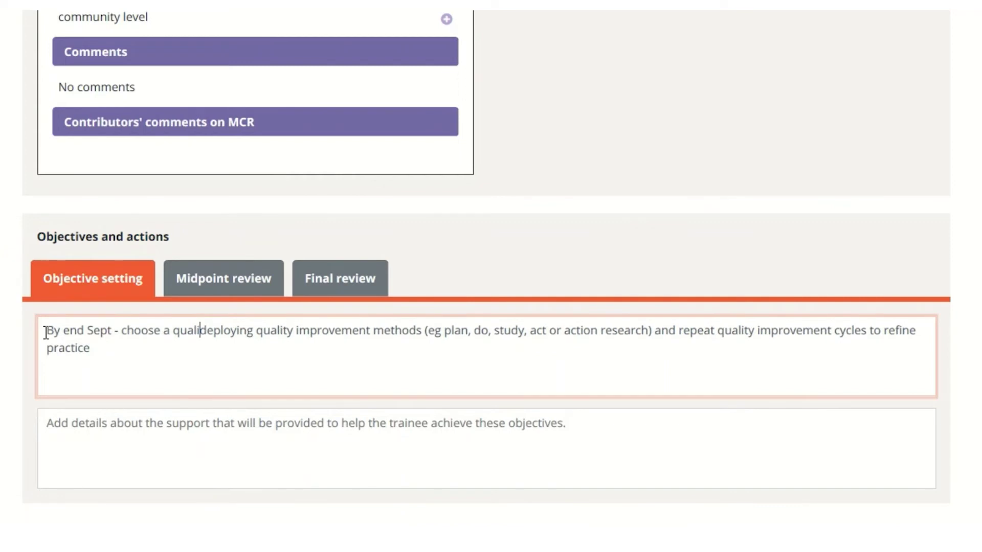
{"action": "type", "text": "ement projec"}
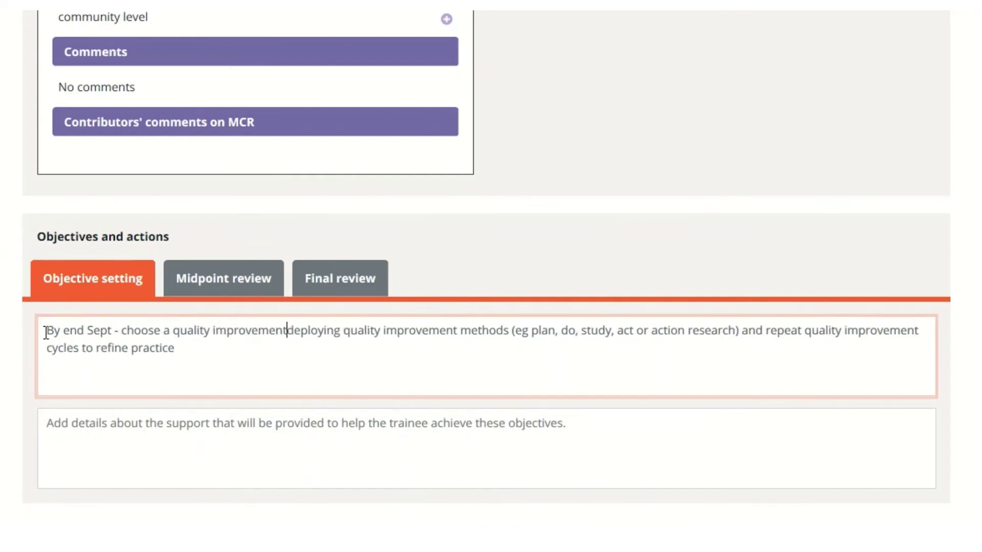
{"action": "type", "text": "t demonstr"}
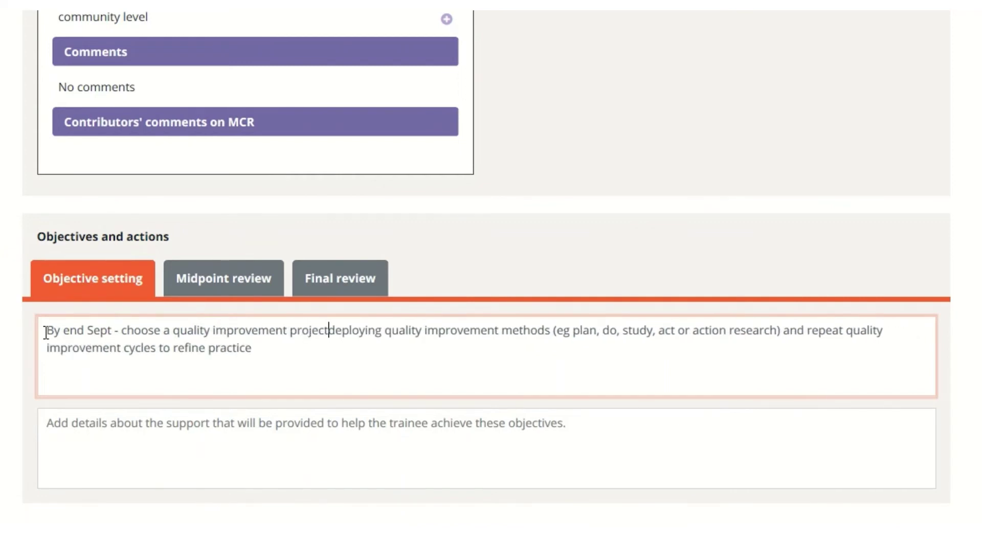
{"action": "type", "text": "ating"}
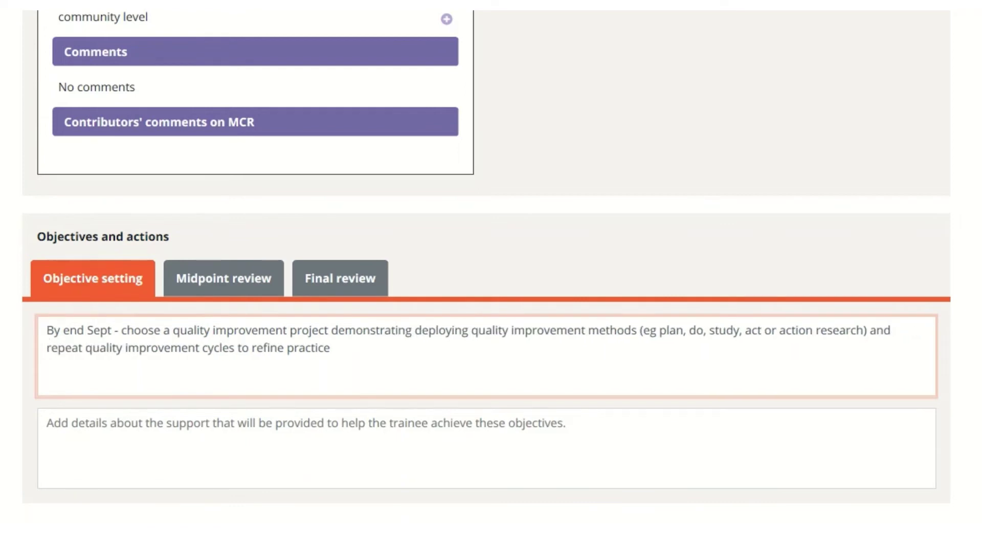
Enter GPC support details: "By end Sept – meet to discuss topic and suitable methodology", monthly catch up meetings, project completion by end January; save and continue.
{"action": "left_click", "coordinate": [48, 428]}
{"action": "type", "text": "By end Sept – meet to discuss topic and suitable methodology, organise monthly catch up meetings with me to discuss progress, aim to complete project by end January."}
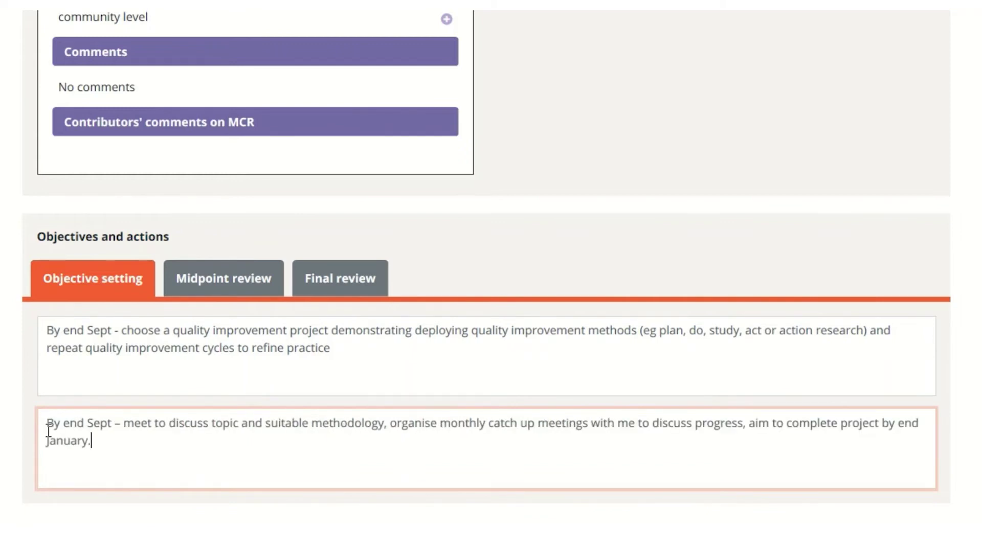
{"action": "scroll", "coordinate": [245, 370], "scroll_direction": "down", "scroll_amount": 2}
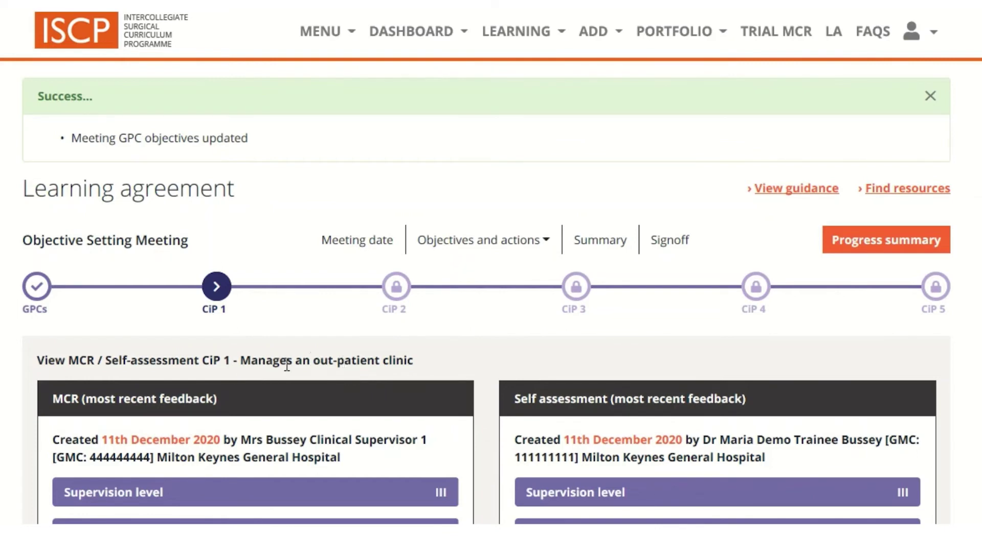
Review the MCR and self-assessment feedback for CiP 1, comparing supervision levels, areas for development, areas of excellence and comments.
{"action": "scroll", "coordinate": [353, 360], "scroll_direction": "down", "scroll_amount": 3}
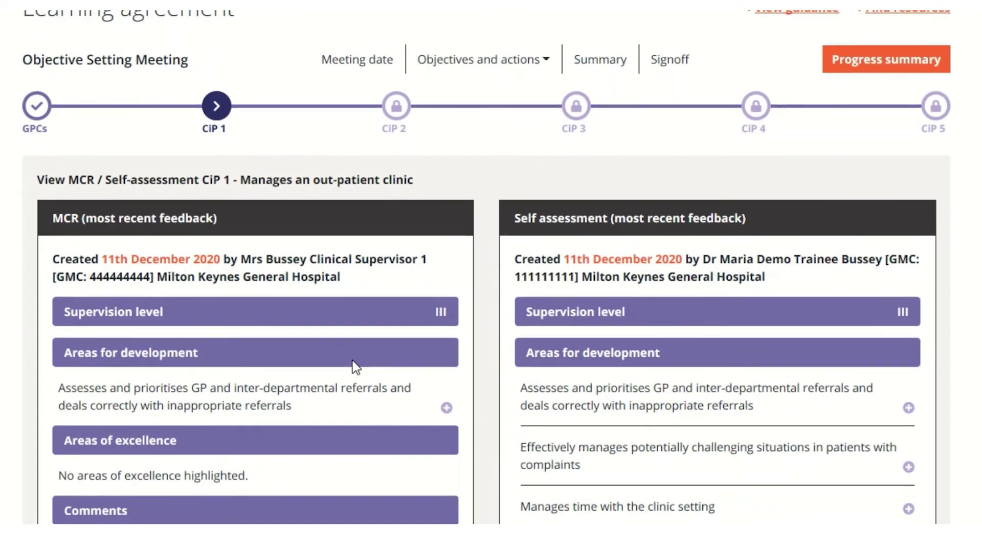
{"action": "scroll", "coordinate": [357, 367], "scroll_direction": "down", "scroll_amount": 1}
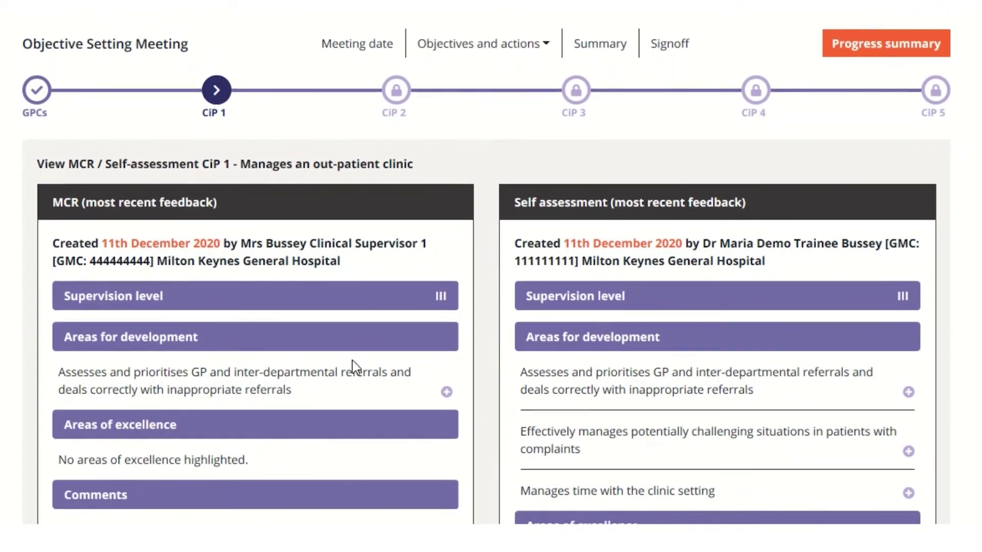
{"action": "scroll", "coordinate": [354, 367], "scroll_direction": "down", "scroll_amount": 2}
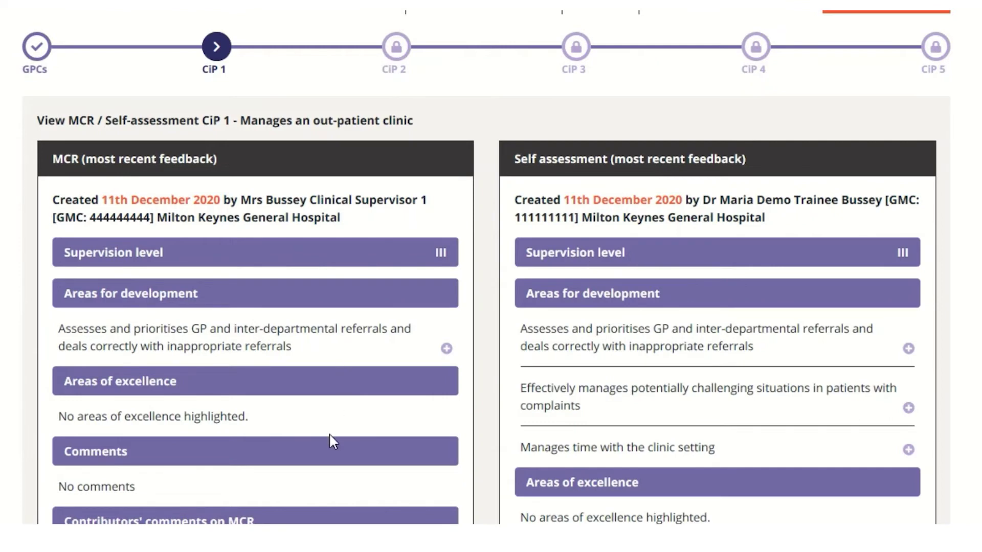
{"action": "scroll", "coordinate": [329, 437], "scroll_direction": "down", "scroll_amount": 2}
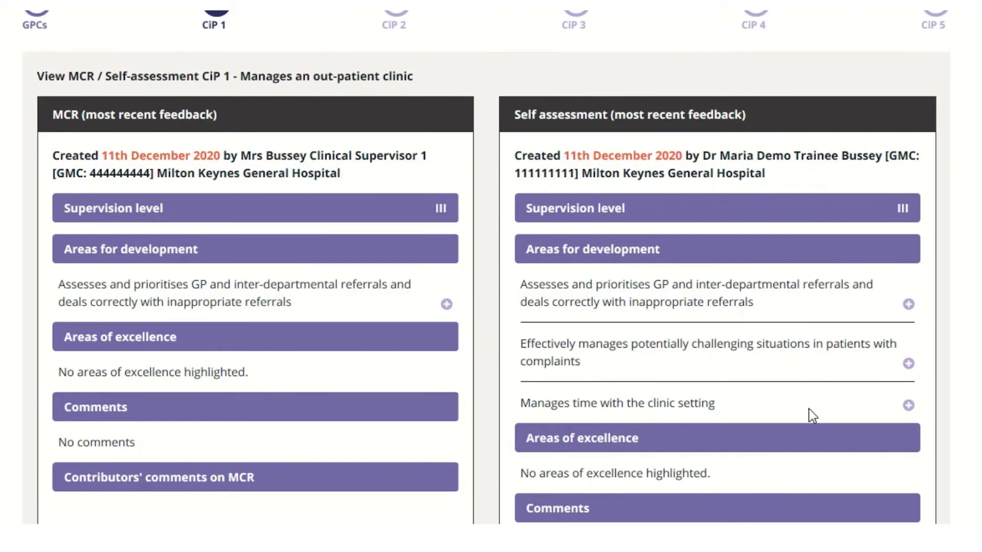
{"action": "scroll", "coordinate": [781, 266], "scroll_direction": "down", "scroll_amount": 4}
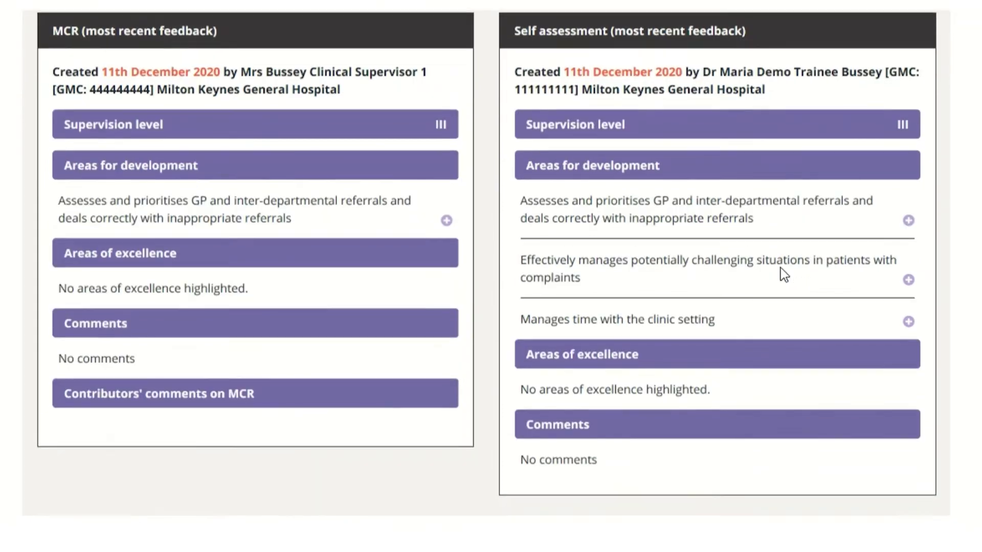
{"action": "scroll", "coordinate": [781, 268], "scroll_direction": "down", "scroll_amount": 4}
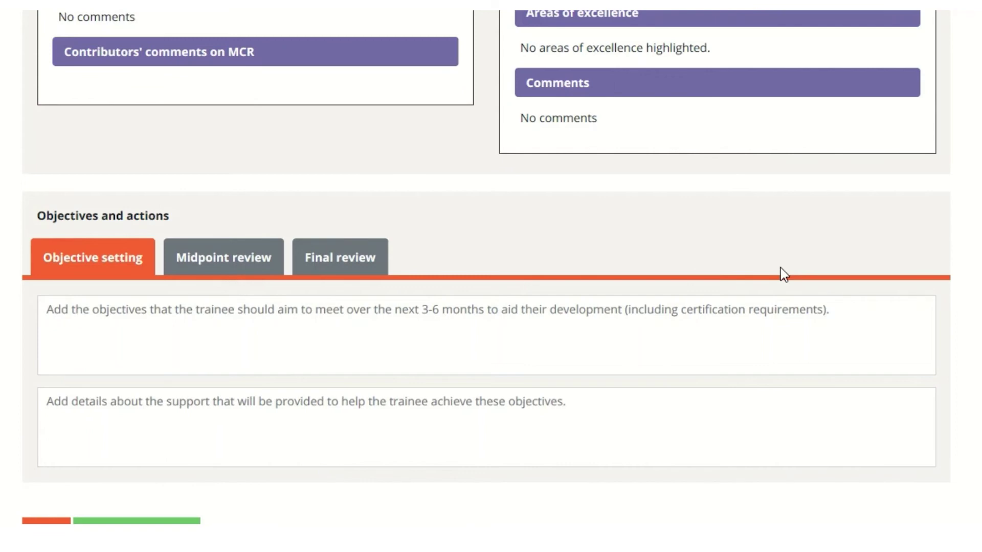
Copy the MCR's referrals development area into the CiP 1 objectives, adding "Do with me this month", notes for discussion, and indirect supervision from next month if confident.
{"action": "scroll", "coordinate": [784, 274], "scroll_direction": "up", "scroll_amount": 5}
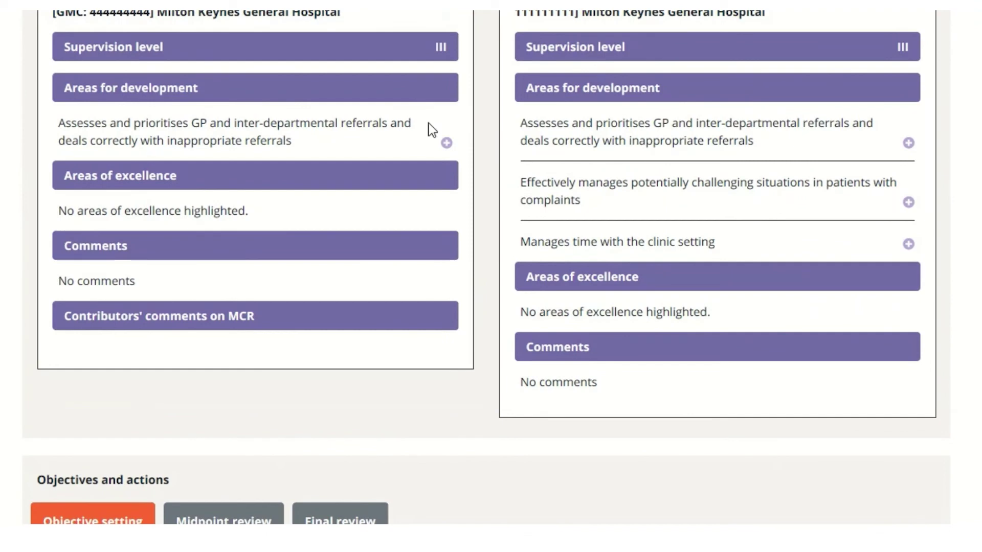
{"action": "left_click", "coordinate": [446, 143]}
{"action": "left_click", "coordinate": [659, 309]}
{"action": "type", "text": "."}
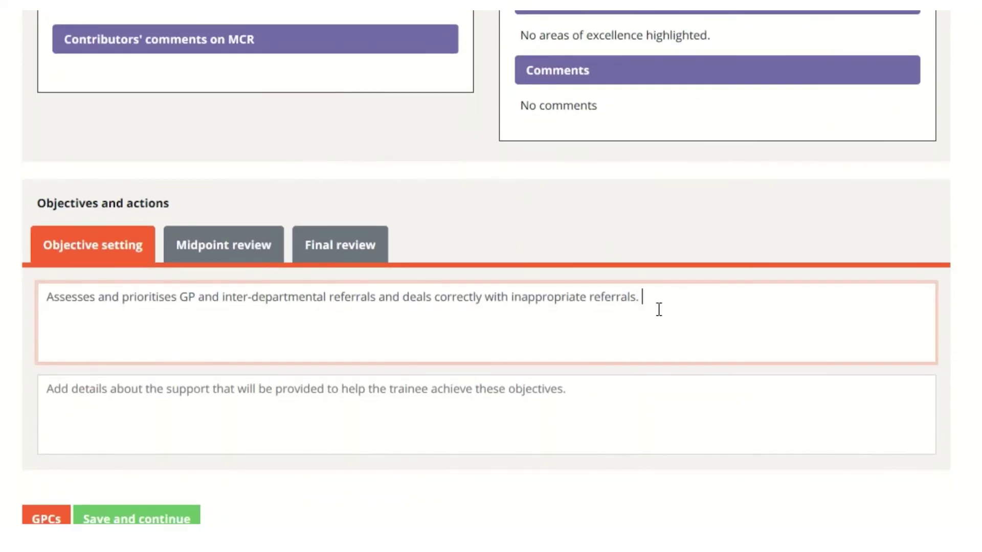
{"action": "type", "text": "Do with me this month, write up a notes on what you have learned for discussion, then if confident, carry on with indirect supervision from next month."}
{"action": "scroll", "coordinate": [659, 309], "scroll_direction": "down", "scroll_amount": 1}
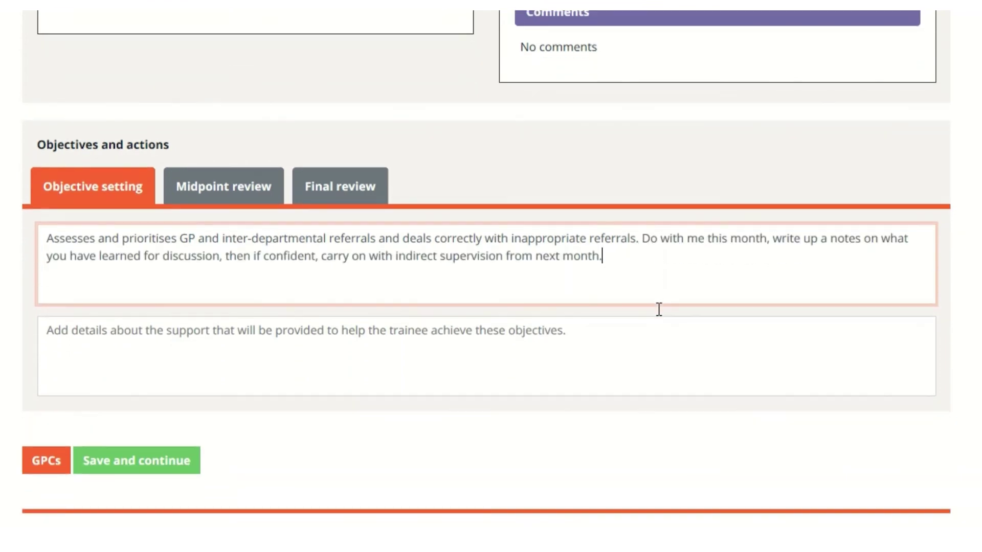
Enter "Supervised help to take on this task by end Oct." as the support details for the CiP 1 objectives.
{"action": "left_click", "coordinate": [196, 339]}
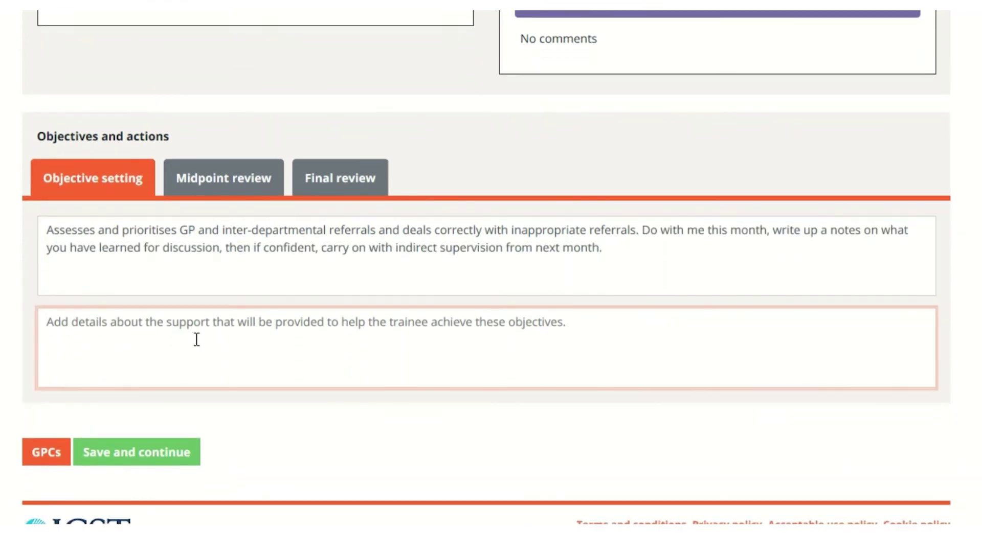
{"action": "type", "text": "S"}
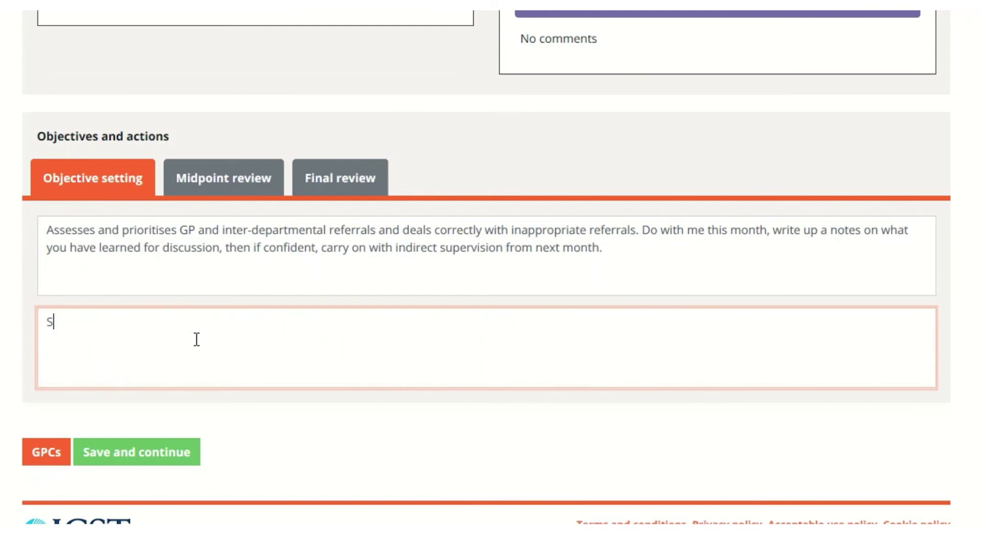
{"action": "type", "text": "upervised help to ta"}
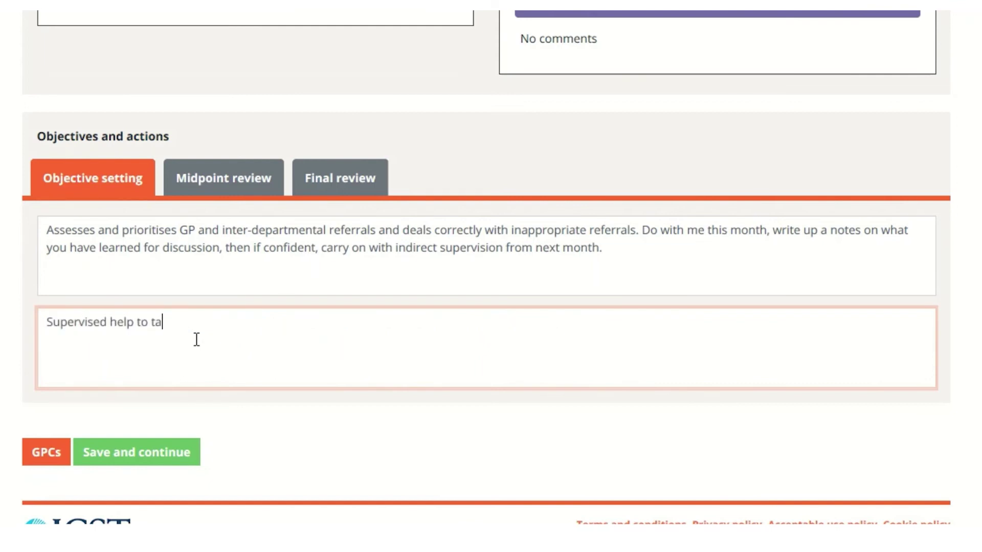
{"action": "type", "text": "ke on this task by end"}
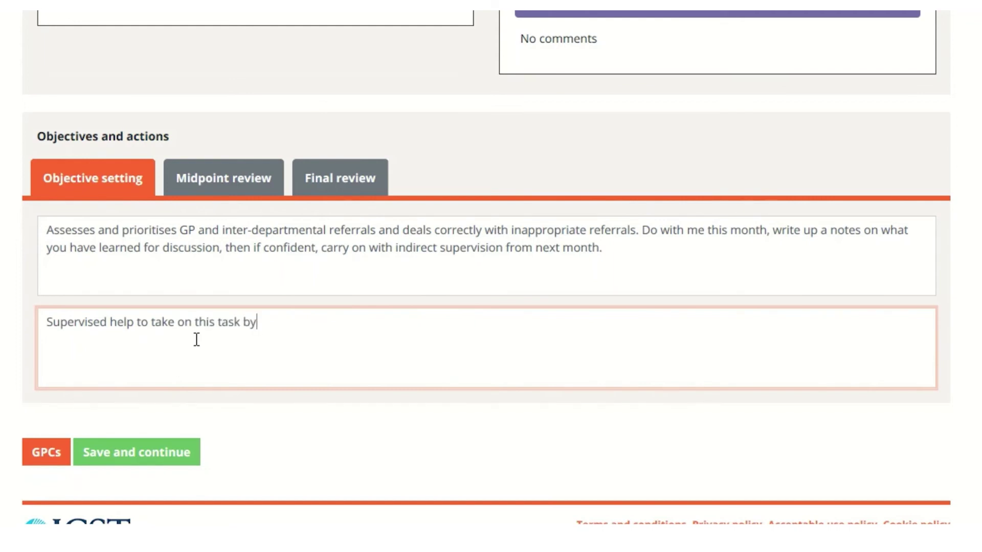
{"action": "type", "text": " Oct."}
Review the meeting summary of agreed objectives and support for the GPCs and CiPs 1 to 5, and save and continue to signoff.
{"action": "scroll", "coordinate": [196, 340], "scroll_direction": "up", "scroll_amount": 1}
{"action": "scroll", "coordinate": [197, 340], "scroll_direction": "up", "scroll_amount": 10}
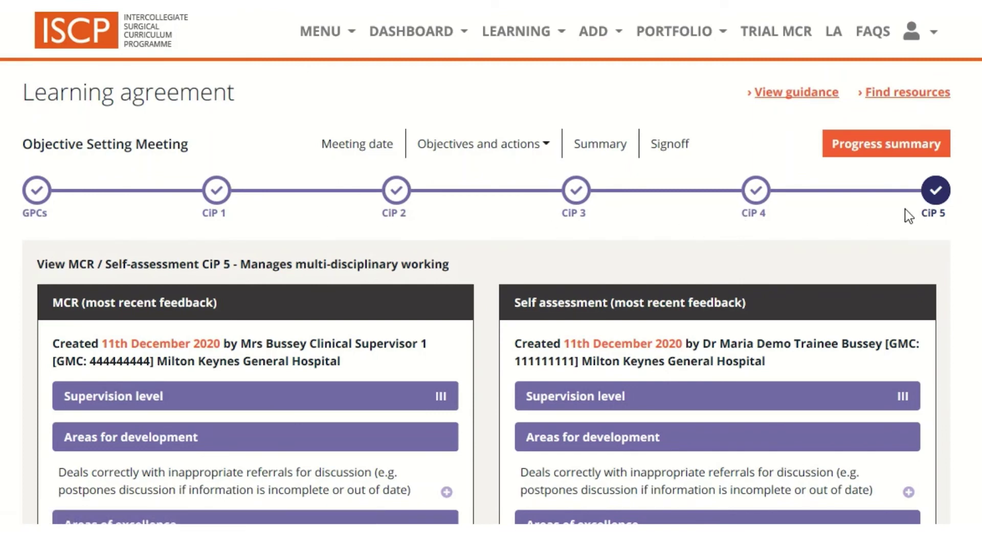
{"action": "left_click", "coordinate": [612, 146]}
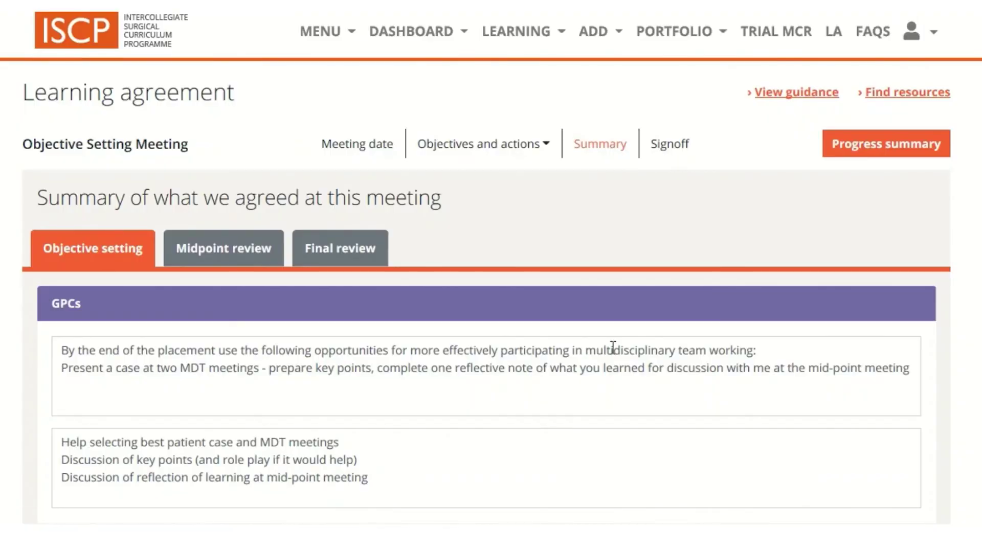
{"action": "scroll", "coordinate": [612, 348], "scroll_direction": "down", "scroll_amount": 2}
{"action": "scroll", "coordinate": [613, 347], "scroll_direction": "down", "scroll_amount": 7}
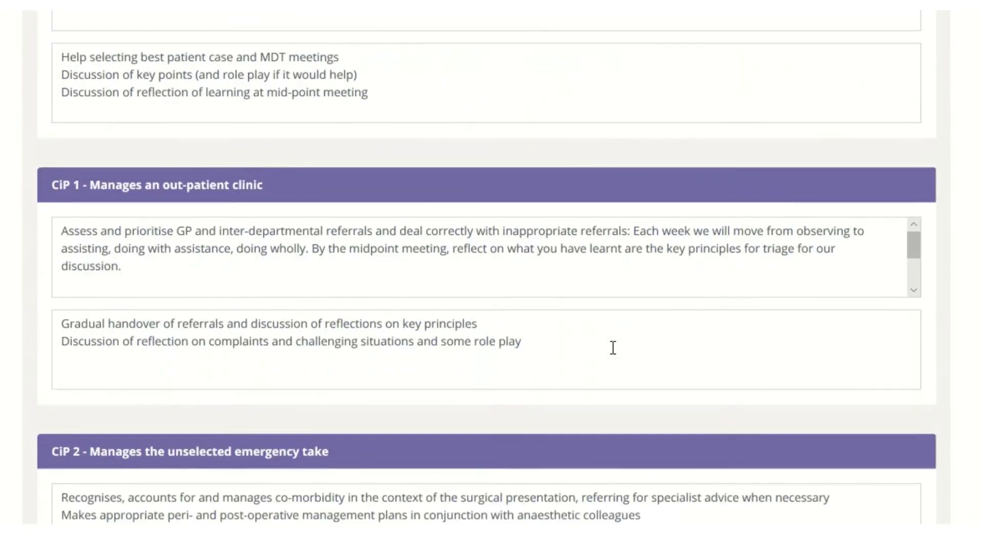
{"action": "scroll", "coordinate": [613, 348], "scroll_direction": "down", "scroll_amount": 5}
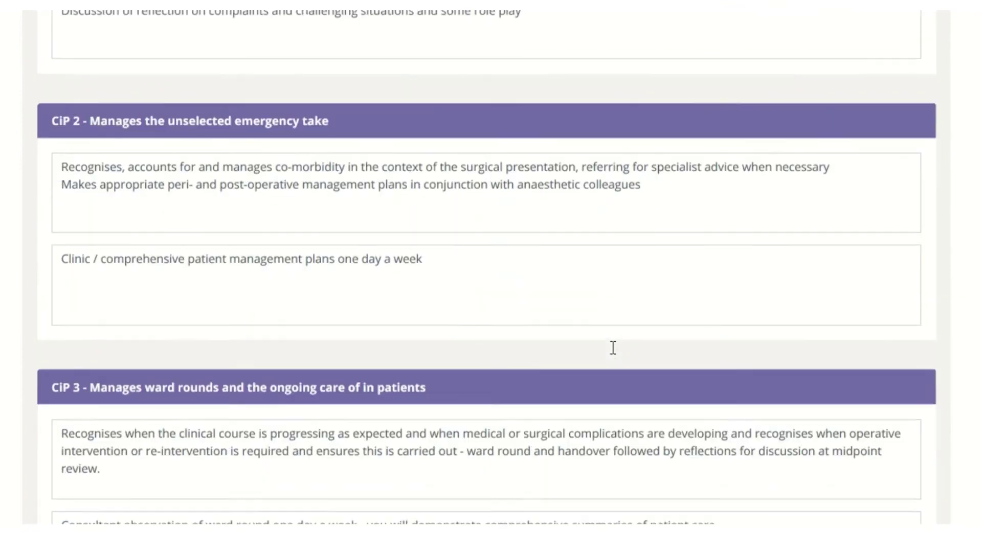
{"action": "scroll", "coordinate": [613, 348], "scroll_direction": "down", "scroll_amount": 4}
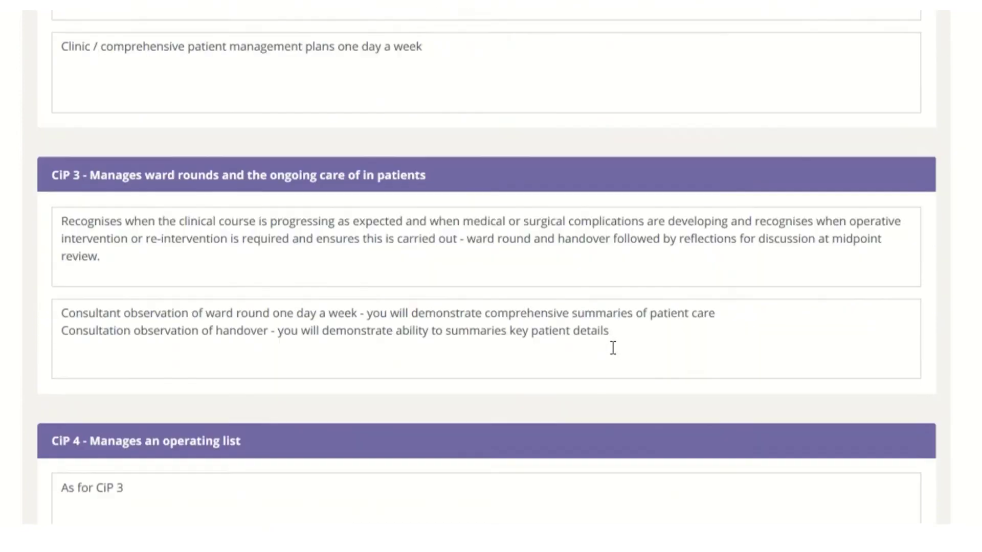
{"action": "scroll", "coordinate": [613, 348], "scroll_direction": "down", "scroll_amount": 5}
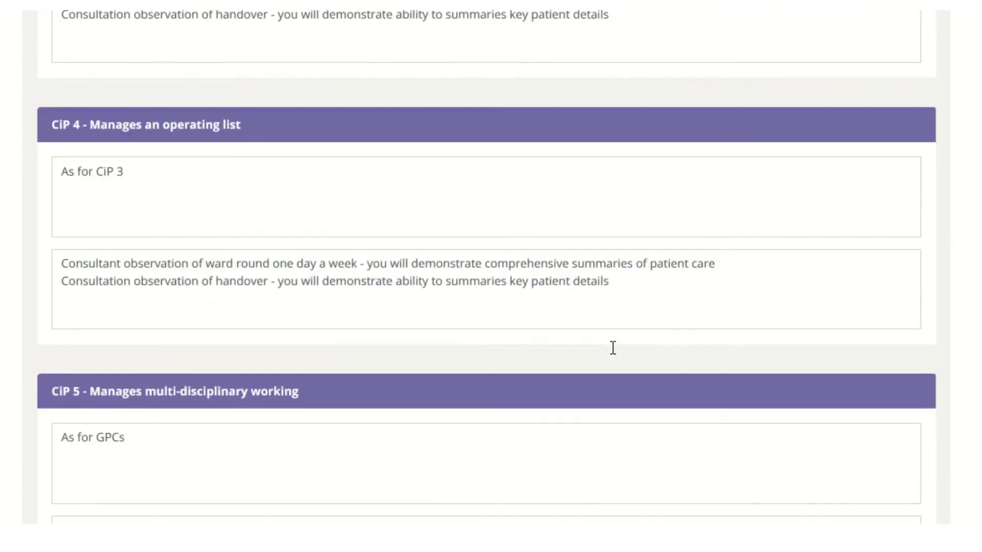
{"action": "scroll", "coordinate": [612, 348], "scroll_direction": "down", "scroll_amount": 3}
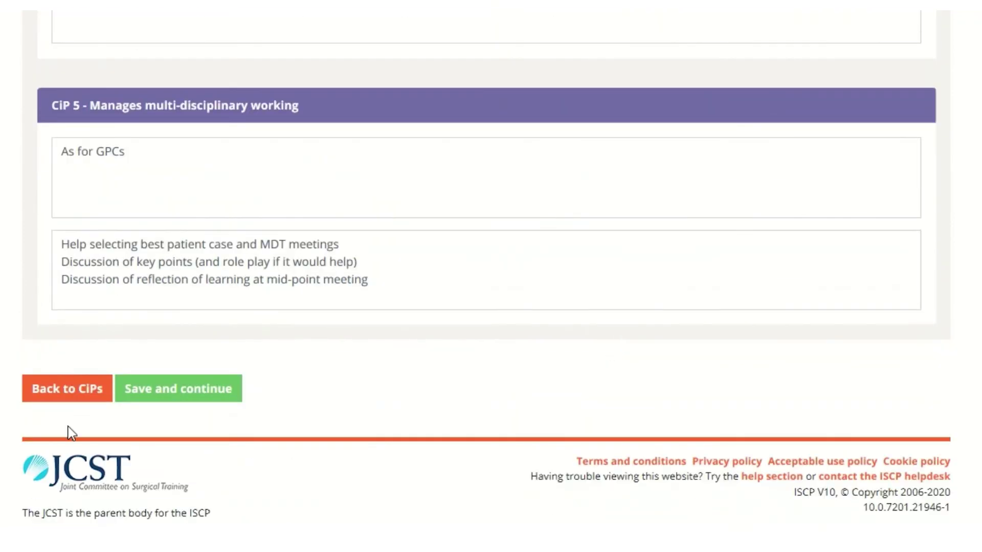
{"action": "left_click", "coordinate": [164, 400]}
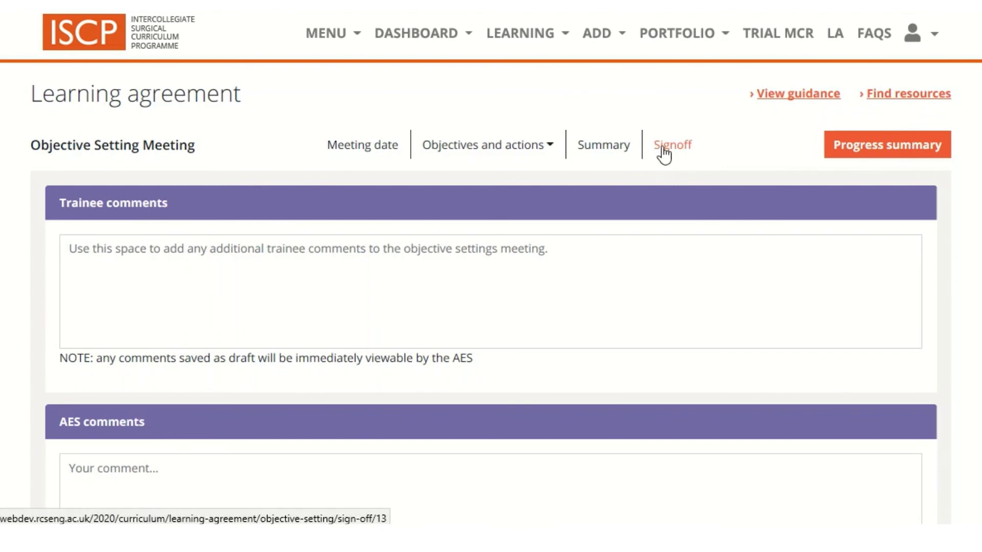
Set the meeting's sign-off to "Yes – I would like to sign off now" and enter the AES password.
{"action": "scroll", "coordinate": [664, 152], "scroll_direction": "down", "scroll_amount": 2}
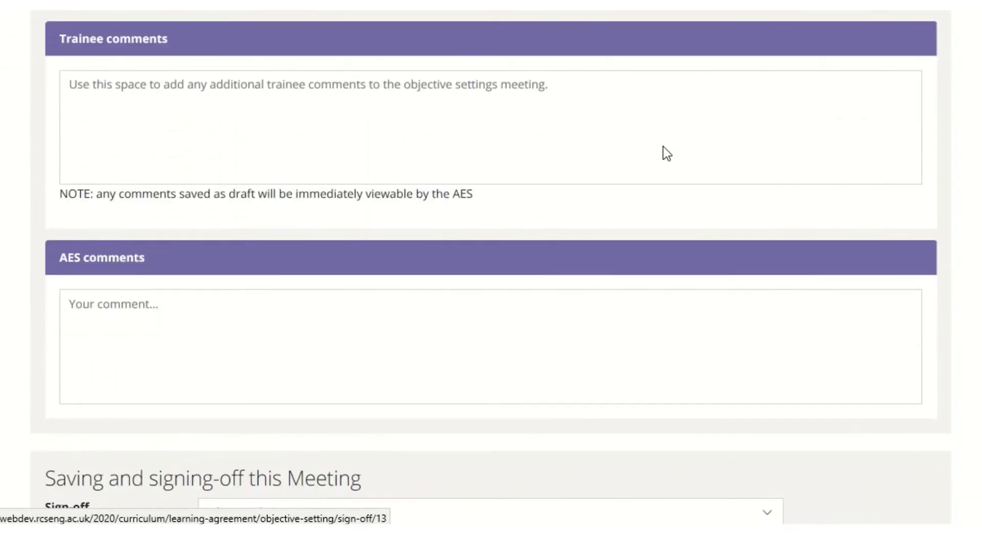
{"action": "scroll", "coordinate": [663, 148], "scroll_direction": "down", "scroll_amount": 2}
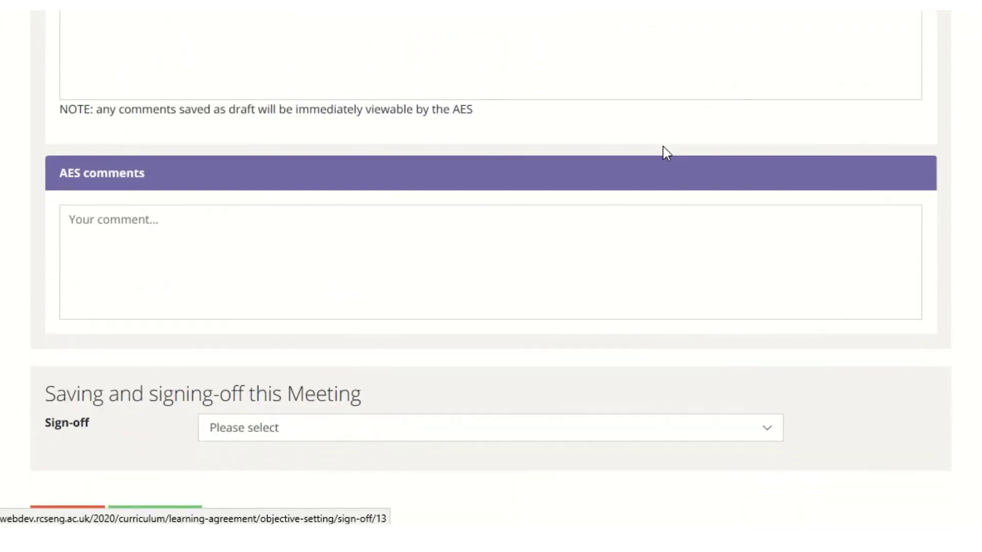
{"action": "scroll", "coordinate": [663, 146], "scroll_direction": "down", "scroll_amount": 1}
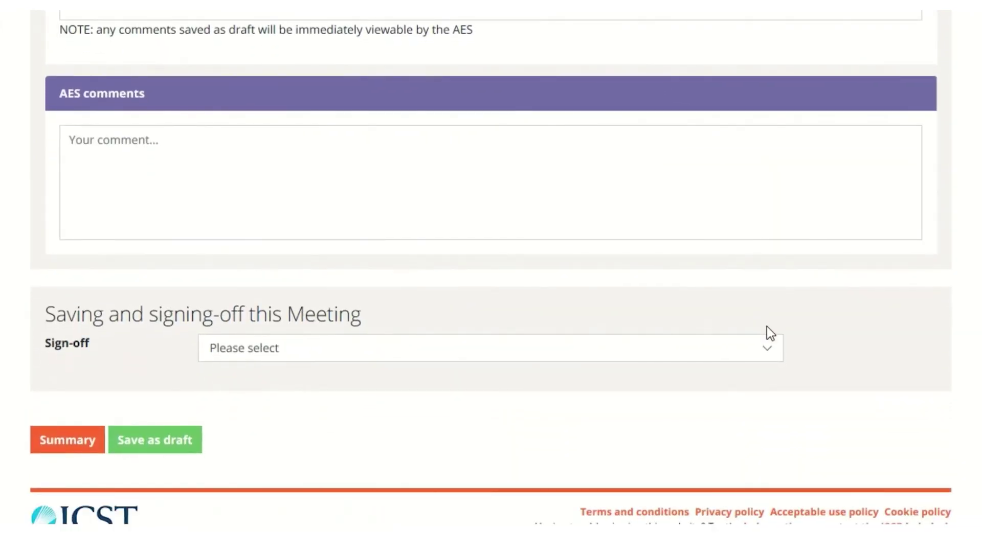
{"action": "left_click", "coordinate": [775, 351]}
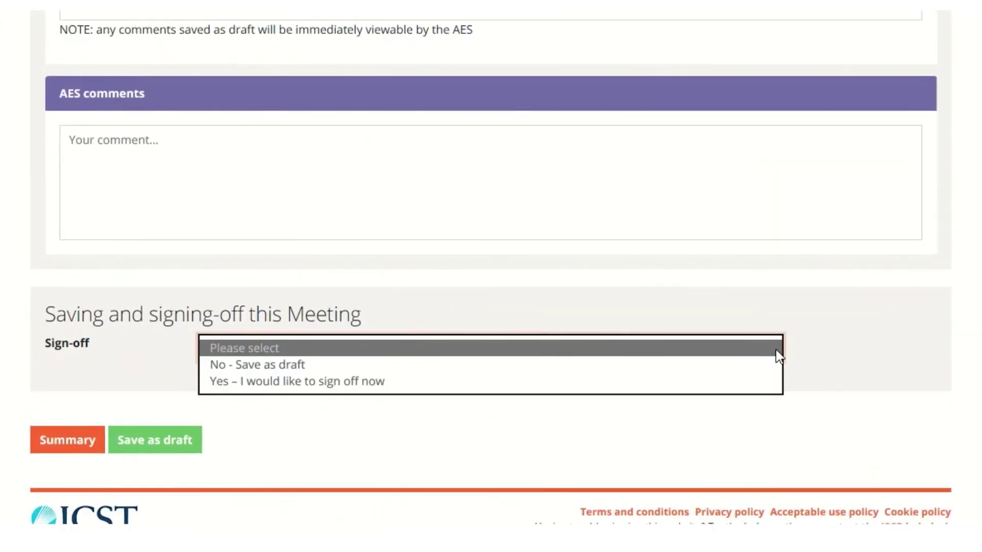
{"action": "left_click", "coordinate": [450, 392]}
{"action": "left_click", "coordinate": [370, 395]}
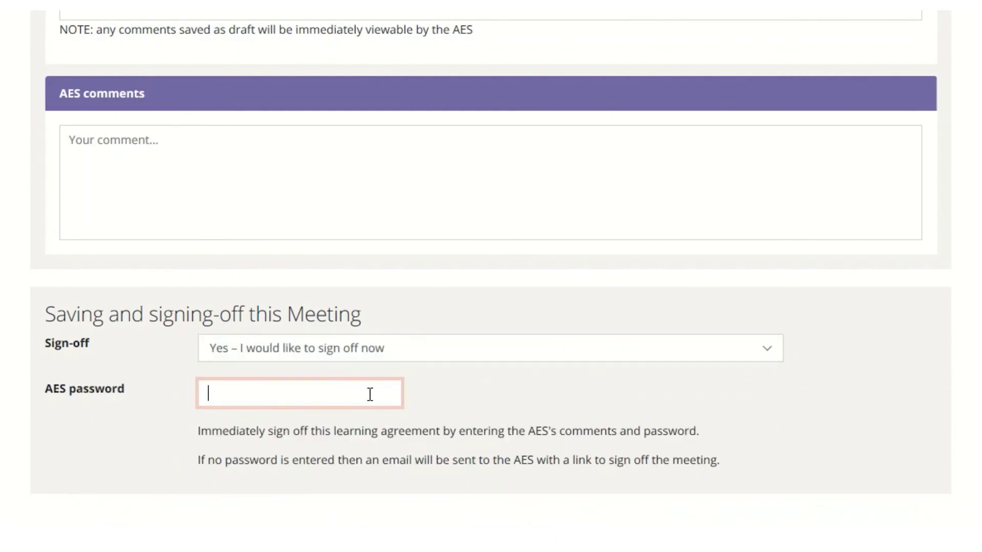
{"action": "type", "text": "***********"}
{"action": "scroll", "coordinate": [370, 395], "scroll_direction": "down", "scroll_amount": 2}
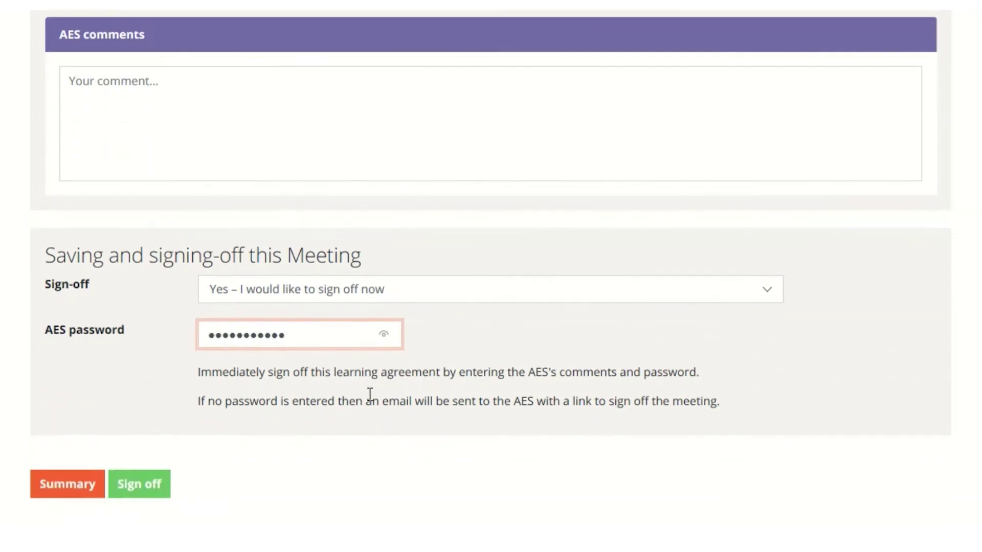
{"action": "scroll", "coordinate": [369, 394], "scroll_direction": "down", "scroll_amount": 2}
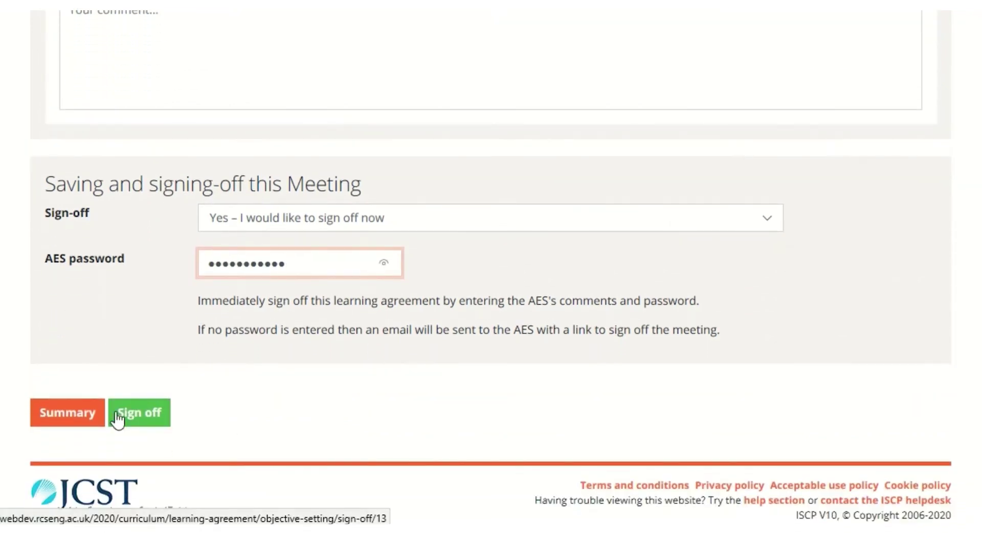